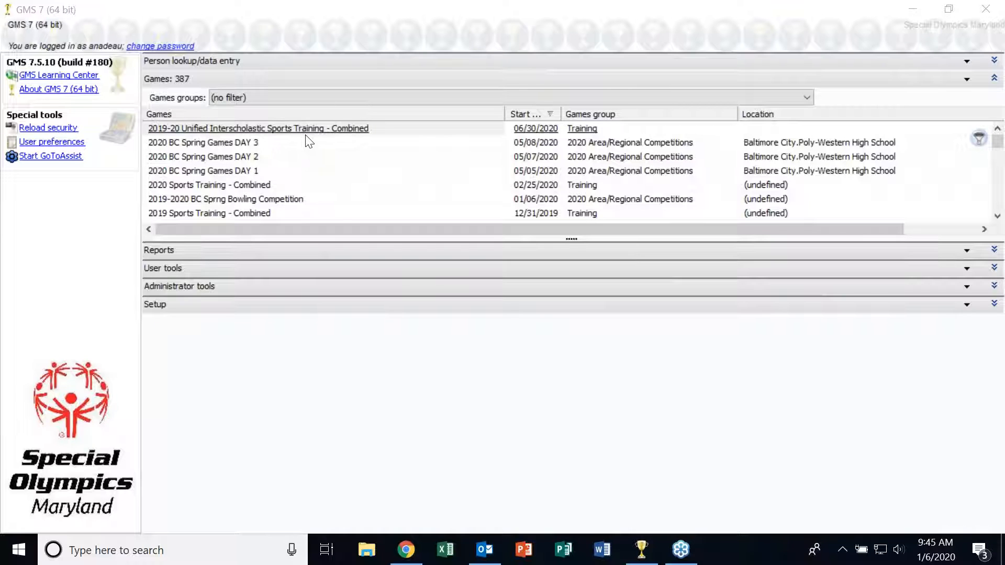
Open the 2019-20 Unified Interscholastic Sports Training - Combined games and list all of its people
double_click(227, 129)
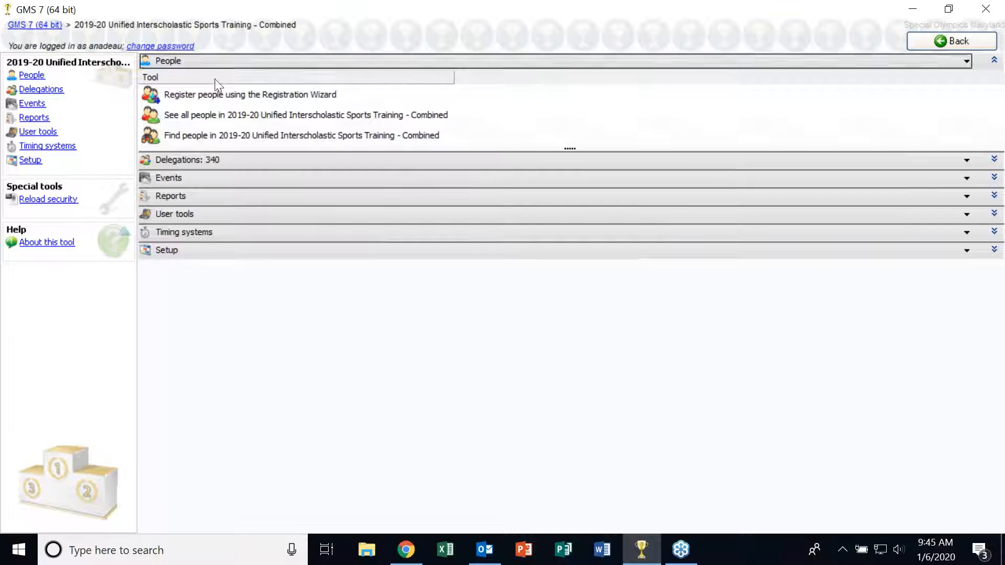
click(249, 119)
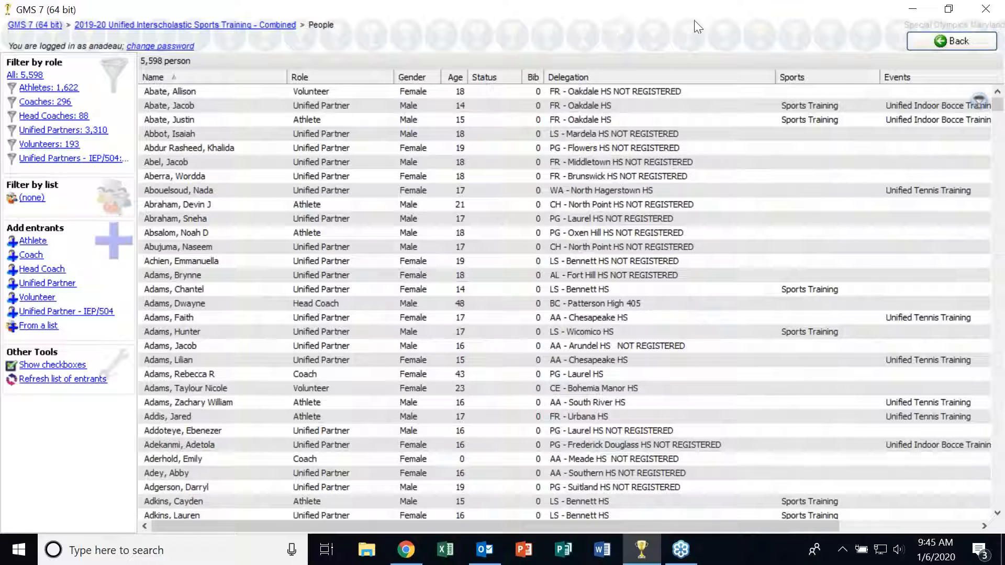
Sort the people list by delegation and locate the LS - Bennett HS entrants
click(614, 79)
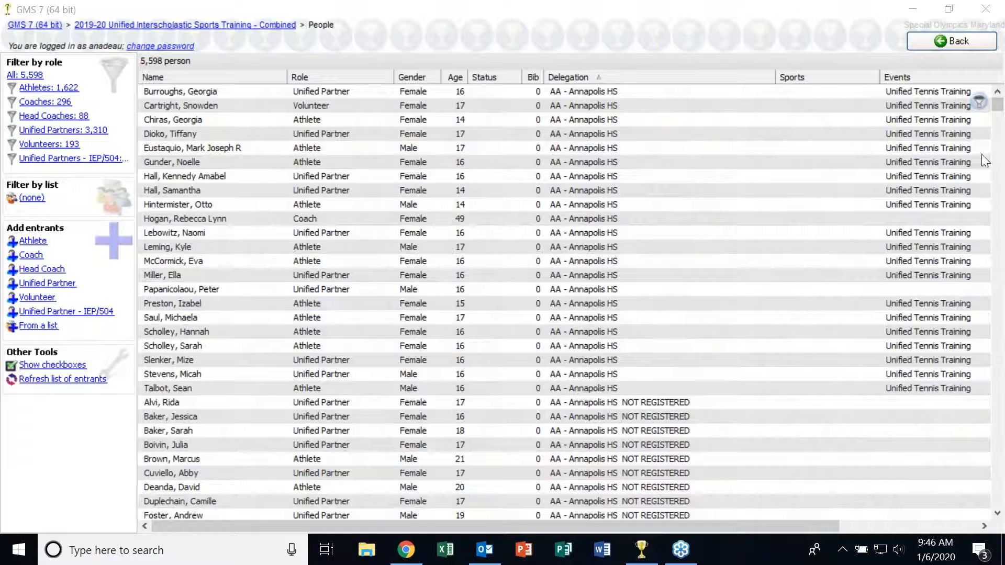
drag(998, 106, 975, 344)
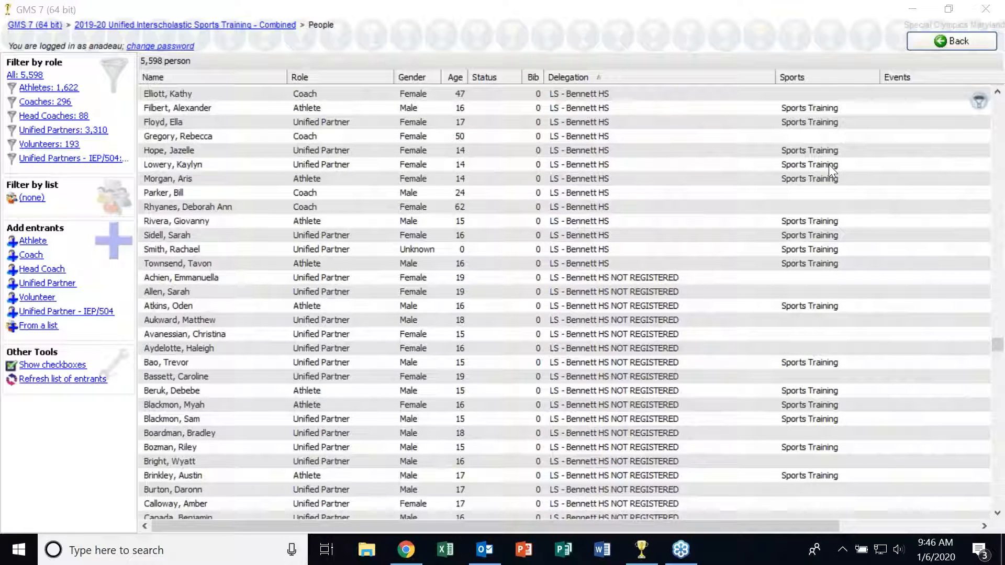
click(997, 94)
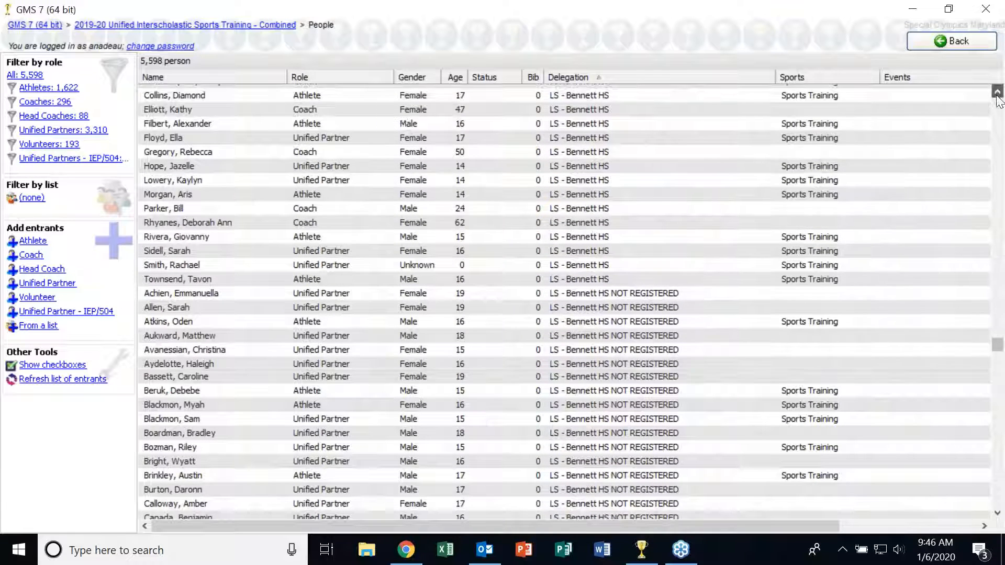
click(997, 94)
click(997, 94)
click(997, 94)
click(997, 94)
click(997, 94)
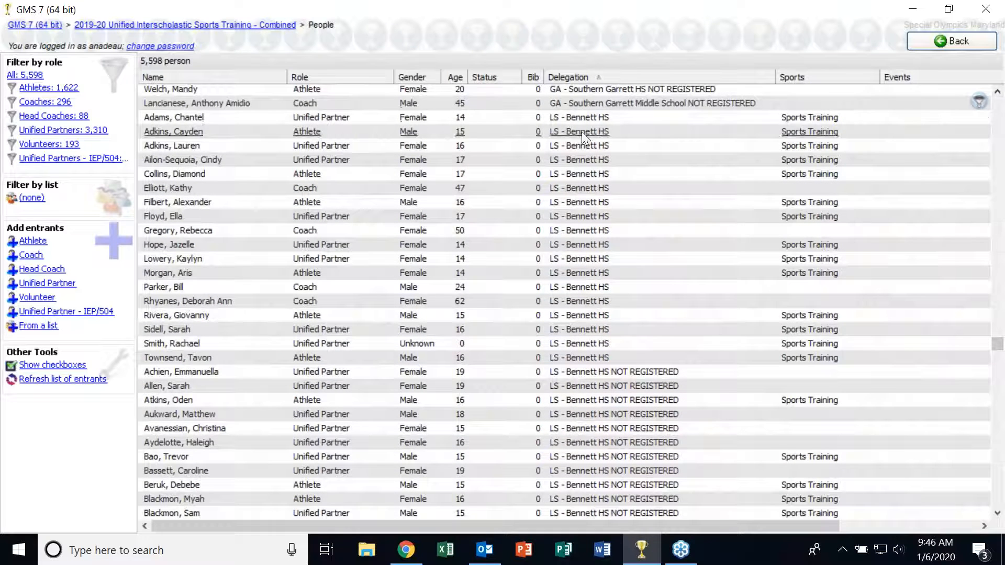
mouse_move(617, 134)
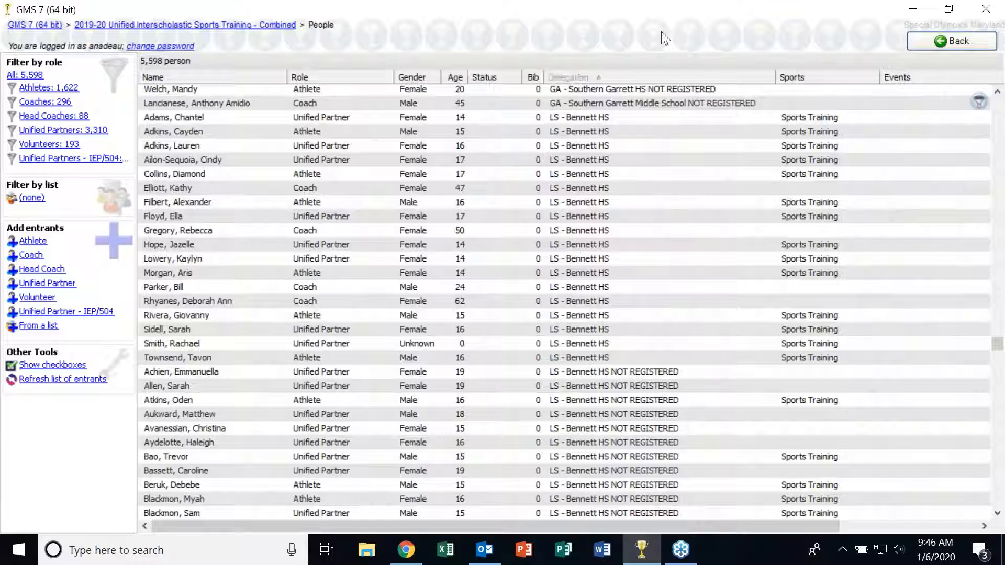
Sort the people list by sport and find the LS - Bennett HS entrants registered for Sports Training
click(796, 77)
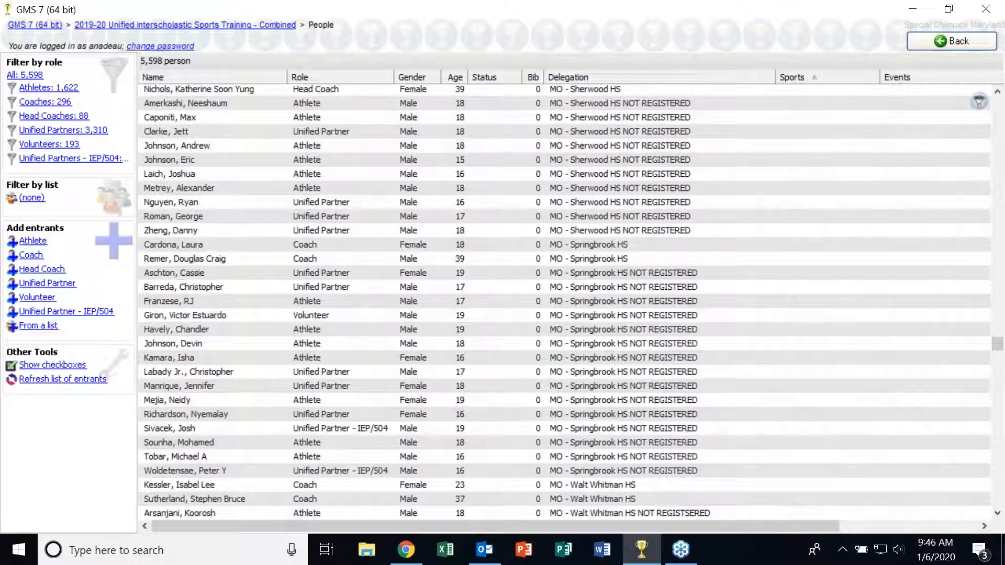
drag(998, 345, 998, 440)
scroll(863, 241, down, 7)
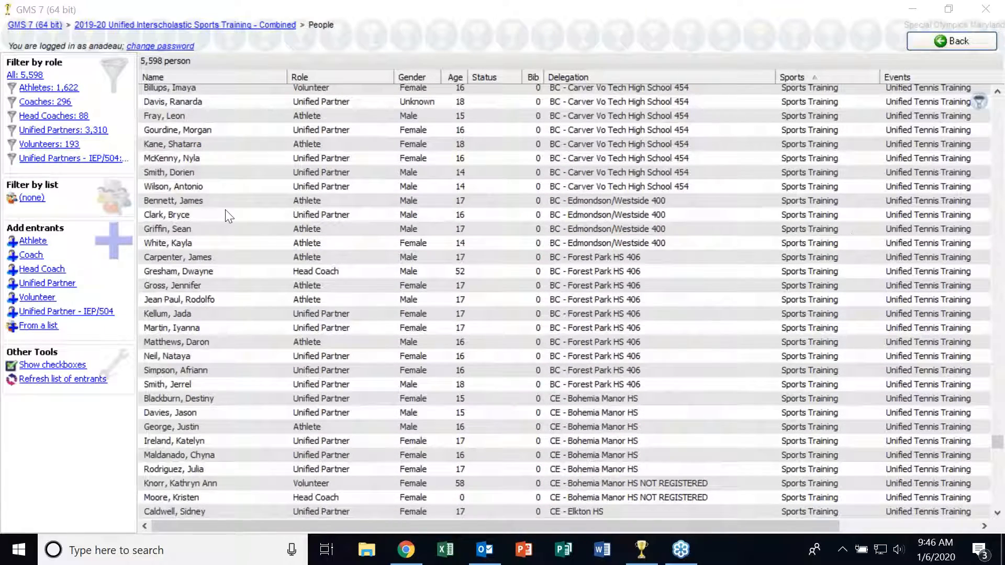
click(999, 456)
drag(1001, 457, 1002, 470)
click(998, 513)
scroll(999, 514, down, 4)
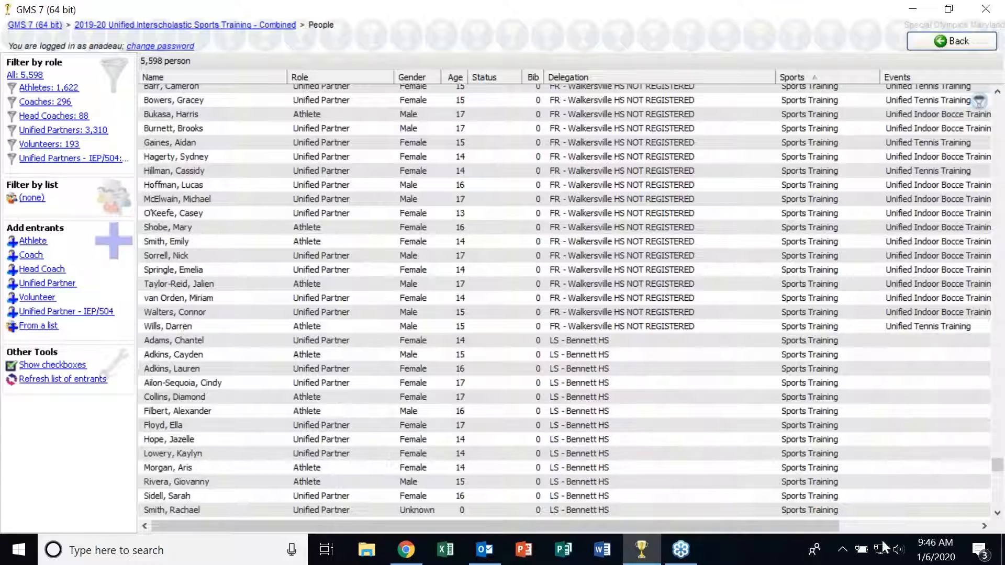
Narrow the Name, Role, Delegation and Sports columns so the full Events column fits in view
drag(820, 530, 821, 529)
drag(286, 80, 251, 85)
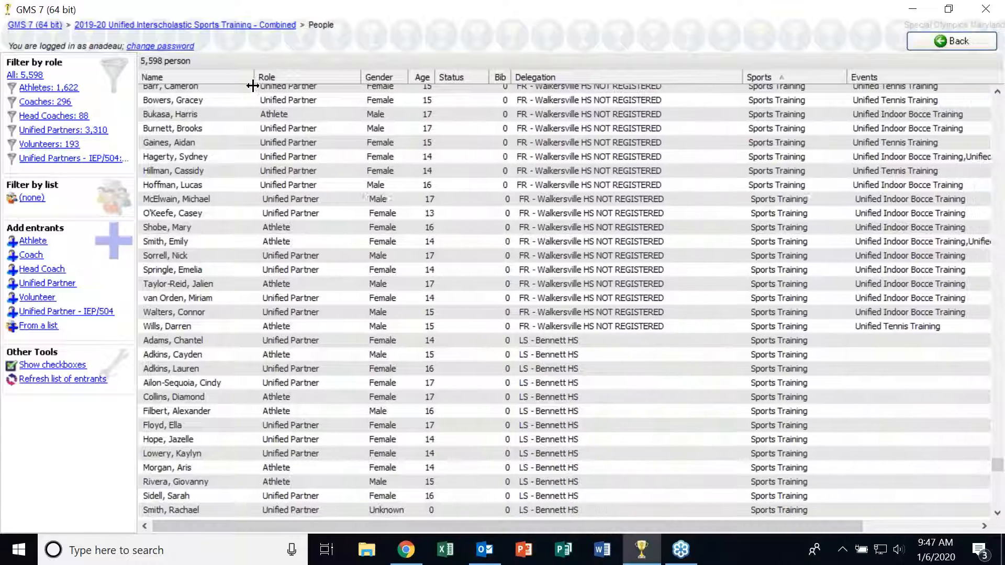
drag(355, 78, 348, 82)
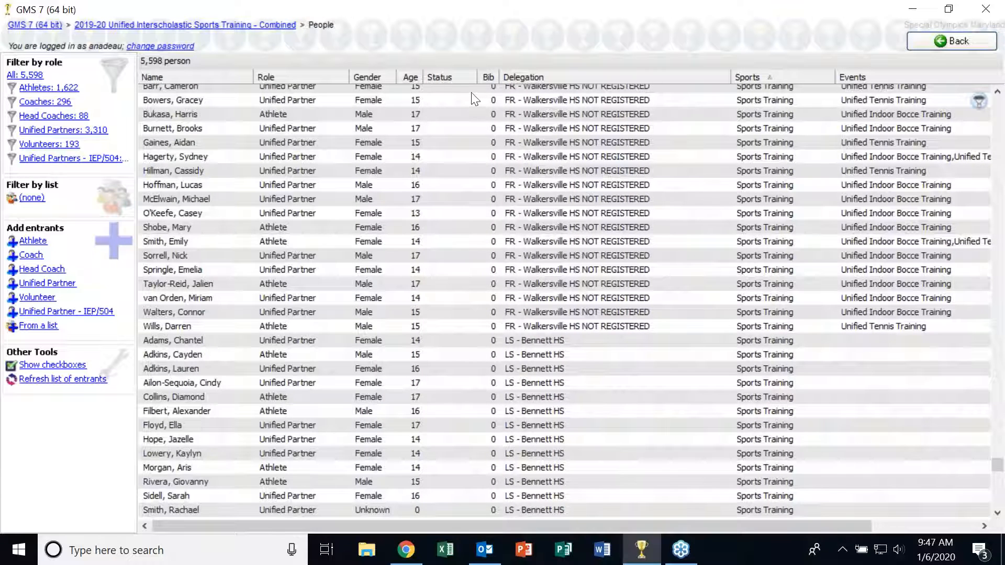
drag(729, 77, 676, 77)
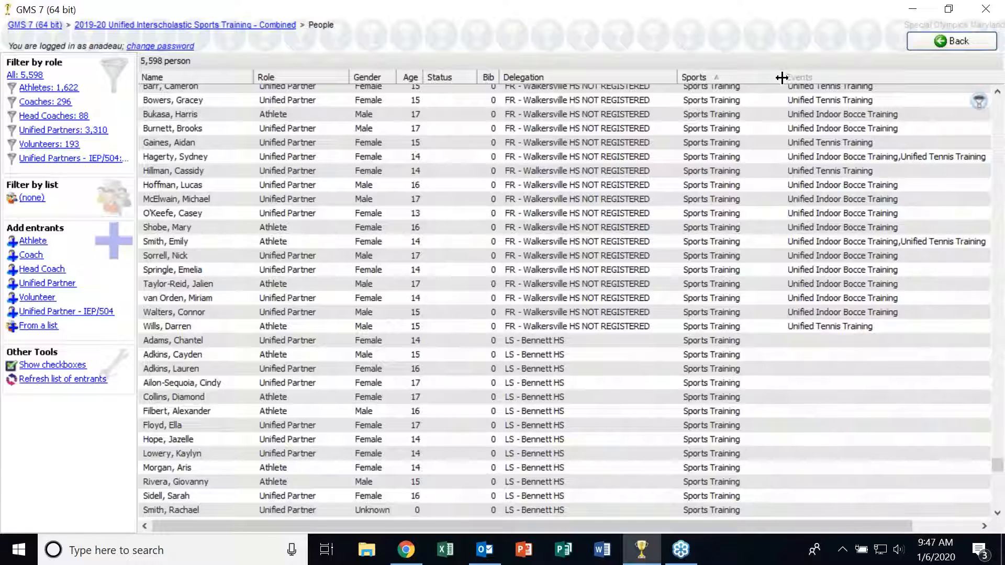
drag(780, 79, 764, 79)
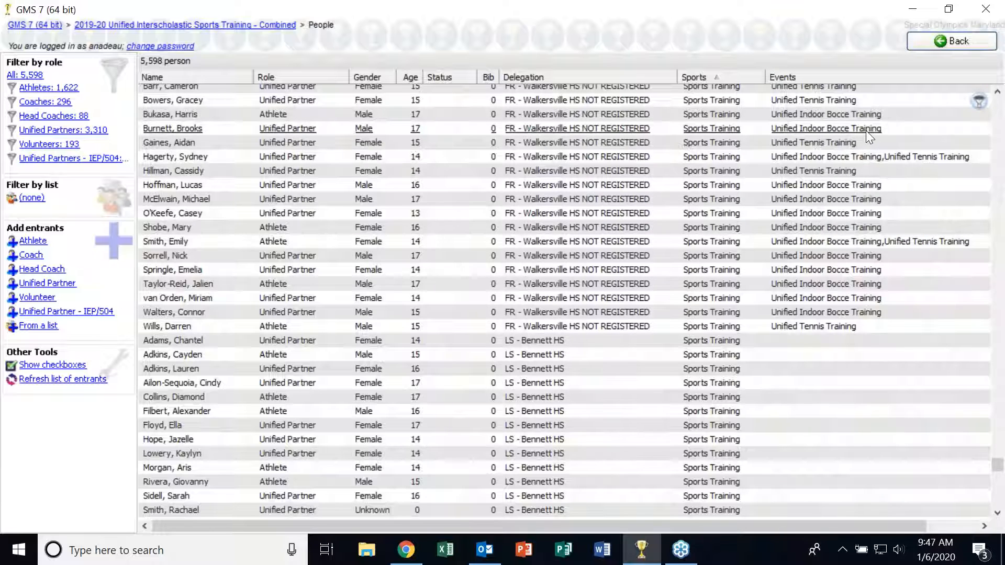
mouse_move(866, 131)
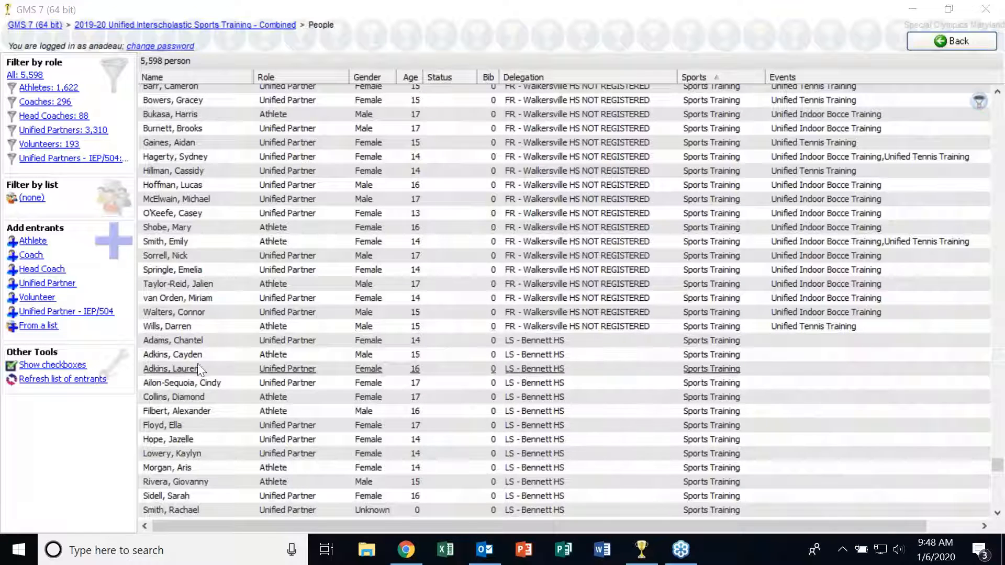
Open the profile of the first athlete listed under LS - Bennett HS and go to the Events section
click(168, 354)
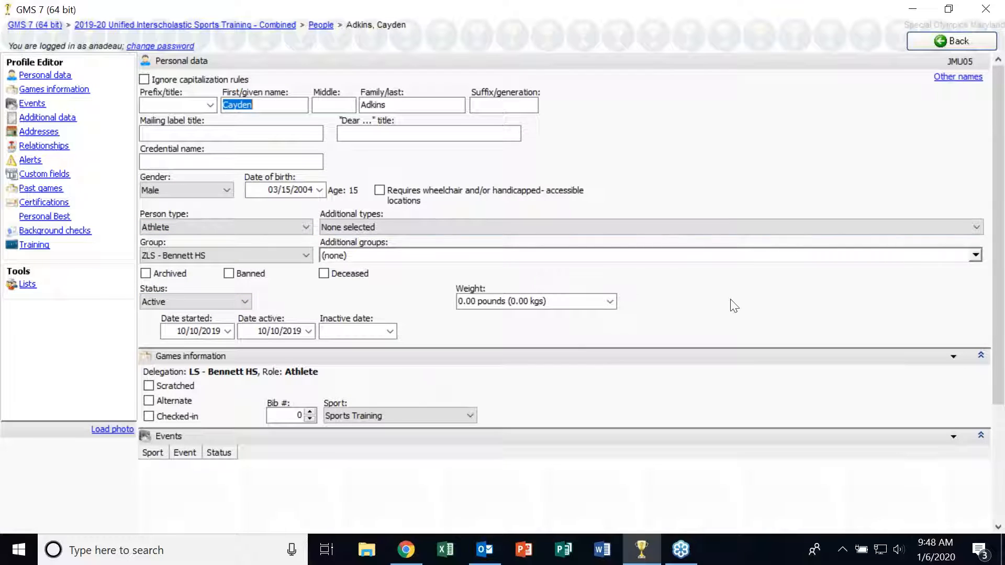
click(680, 219)
click(687, 229)
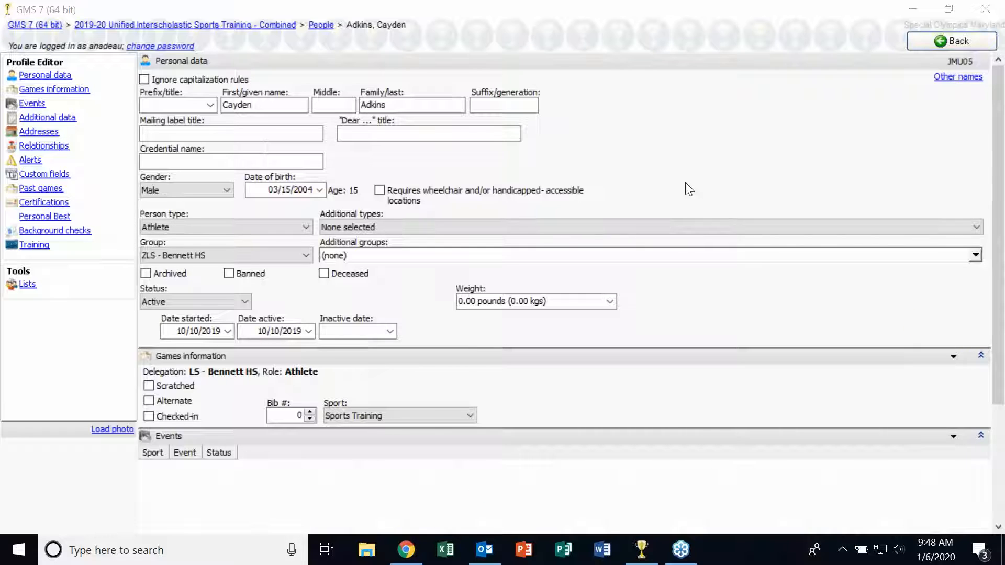
drag(998, 338, 1001, 384)
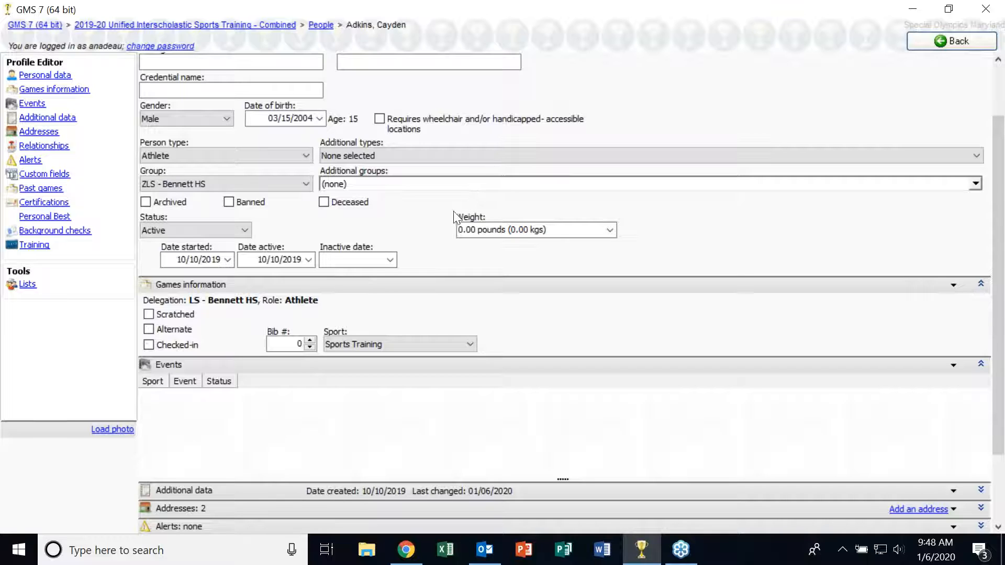
Add the Unified Tennis Training event to the athlete without comments and save the profile
right_click(292, 427)
mouse_move(311, 427)
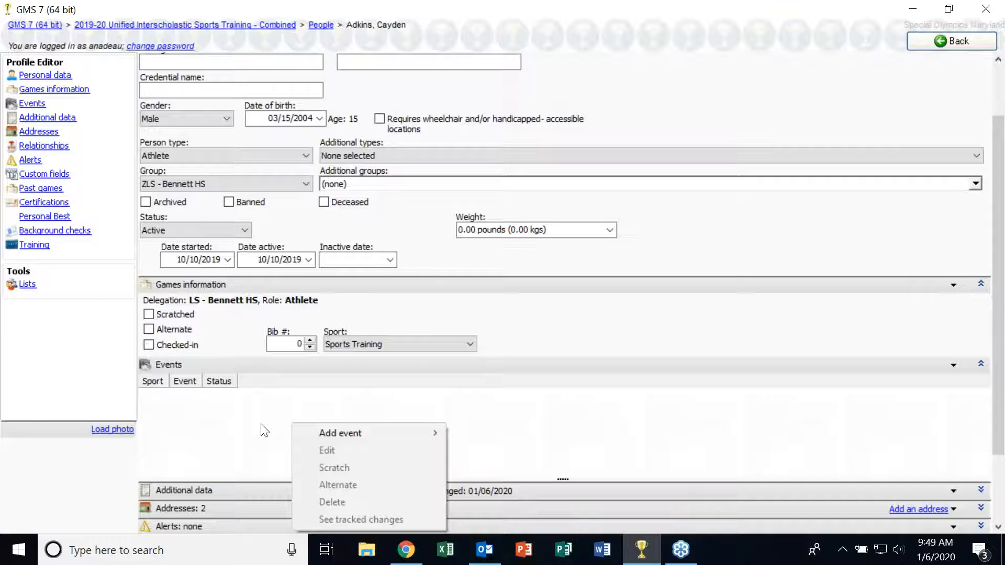
mouse_move(366, 434)
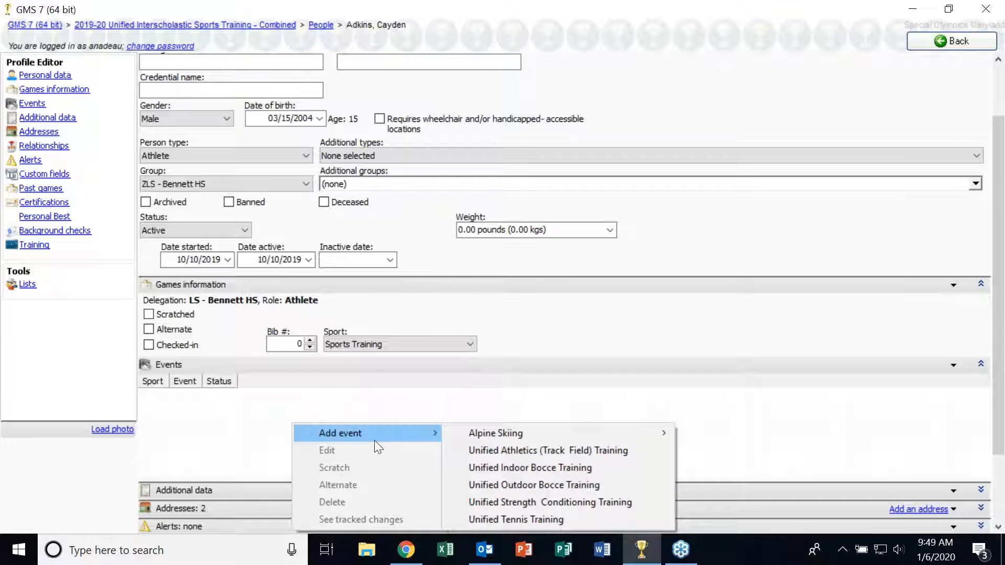
click(535, 520)
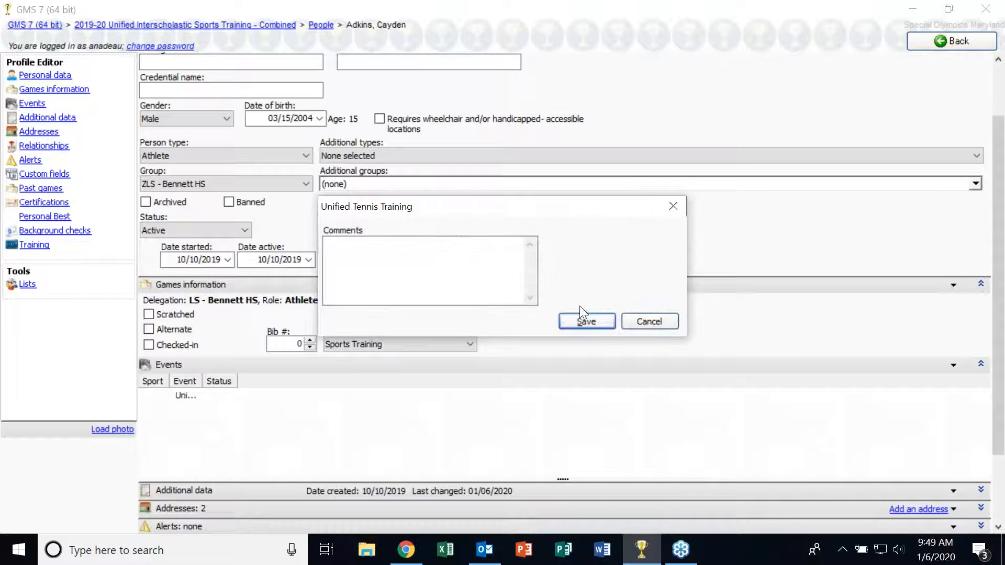
click(585, 321)
drag(199, 386, 291, 381)
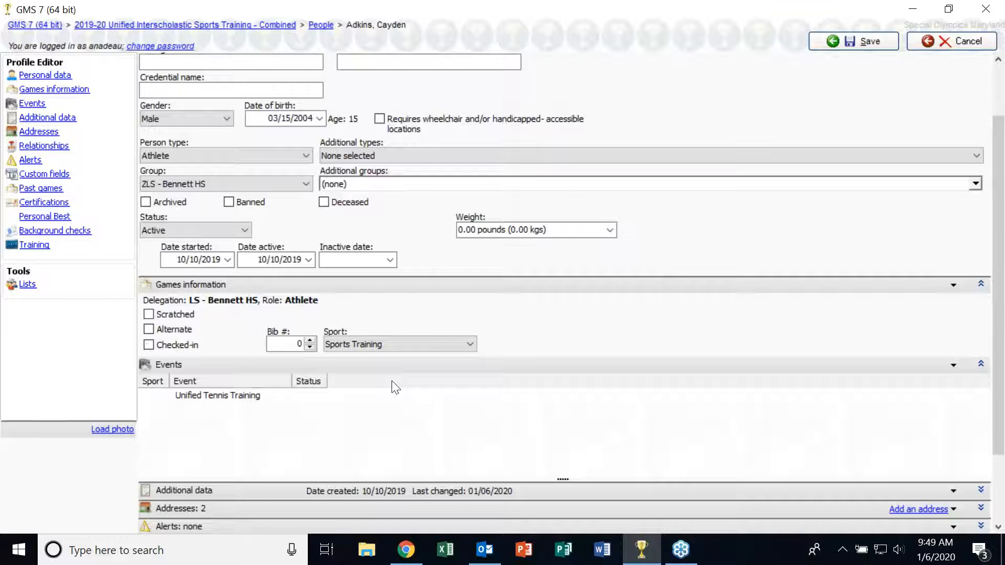
click(859, 42)
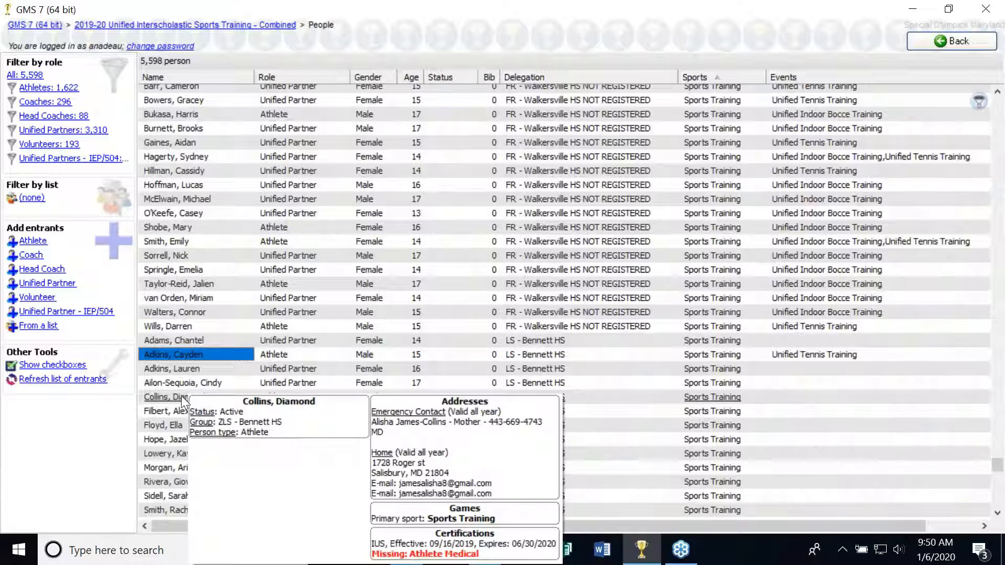
Open the second LS - Bennett HS athlete's profile and view the options for adding an event
click(181, 396)
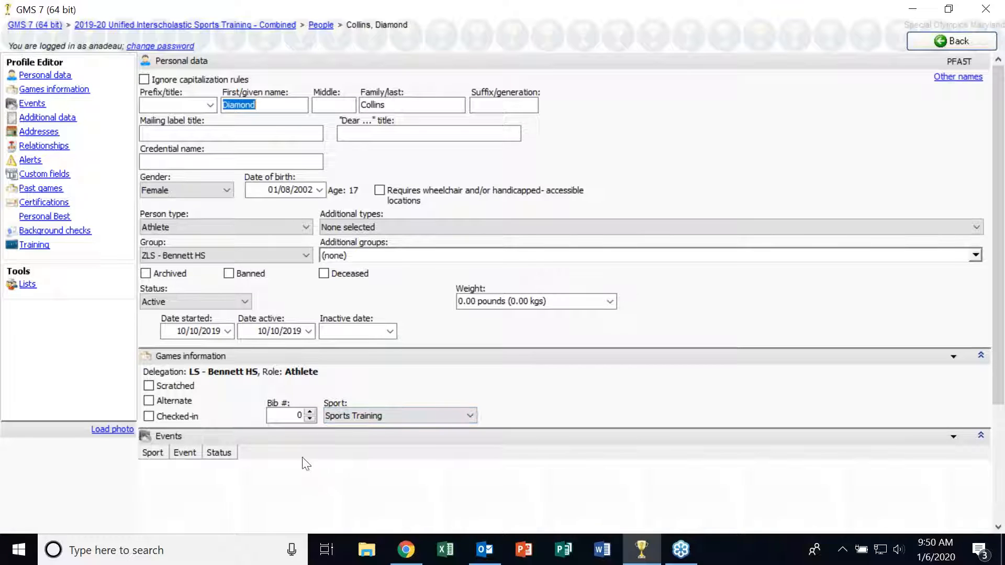
right_click(333, 480)
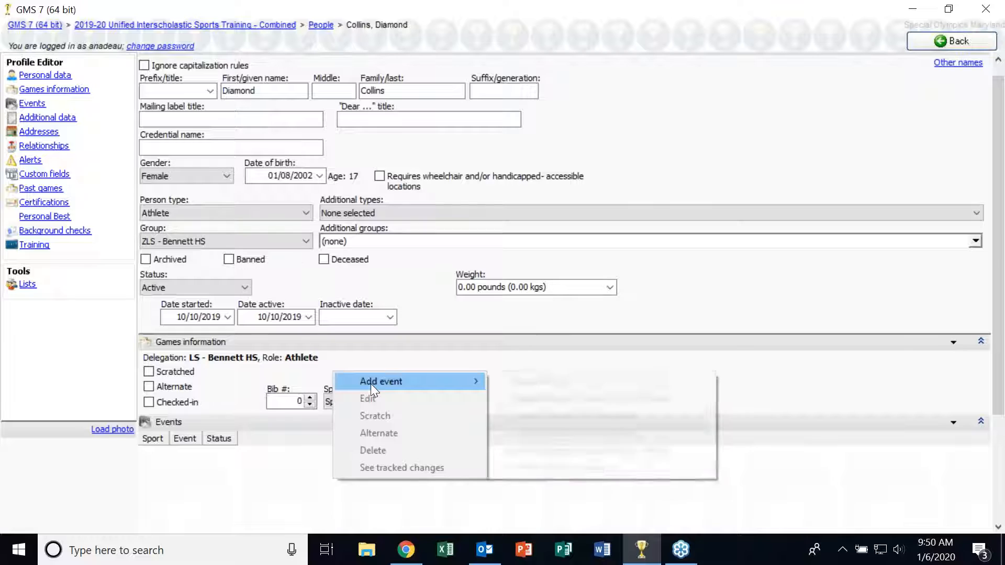
mouse_move(370, 385)
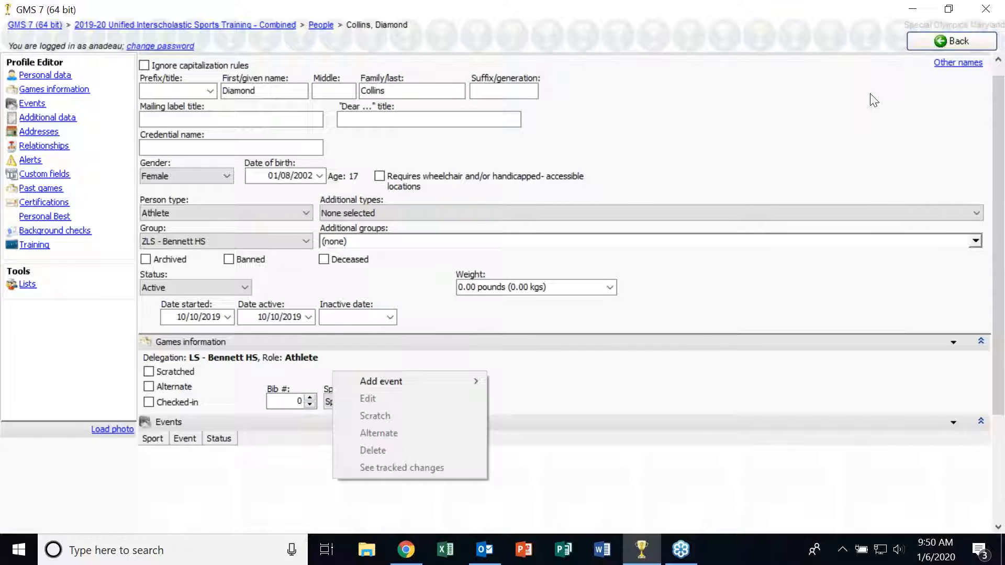
click(953, 33)
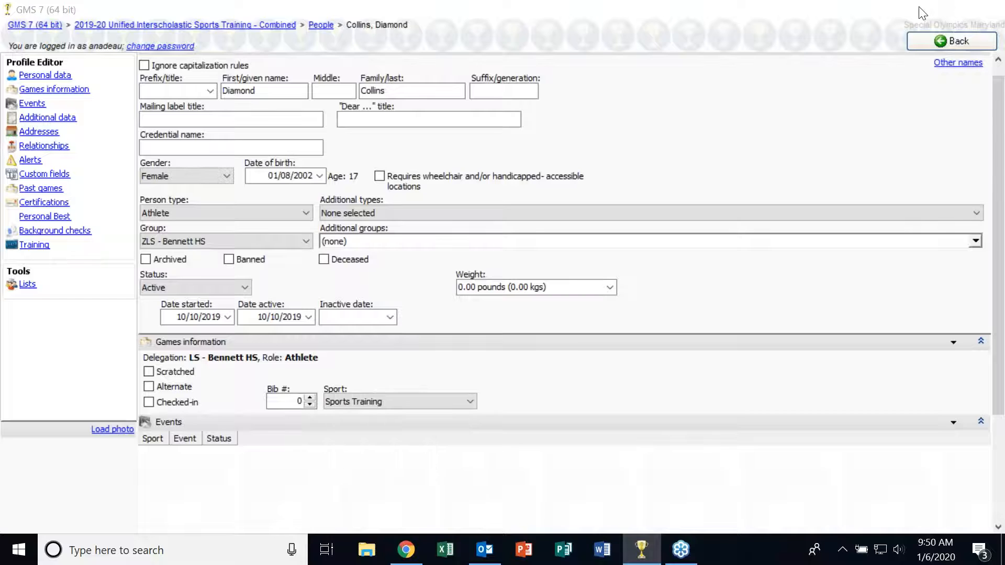
Minimize the games software to reach the desktop and switch to GoToWebinar
click(913, 8)
drag(215, 24, 469, 174)
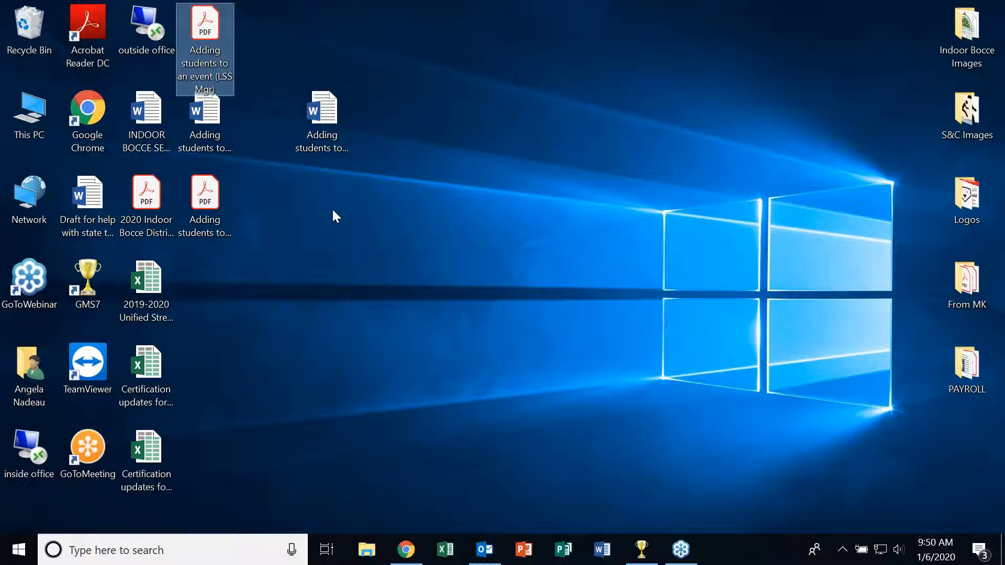
click(679, 551)
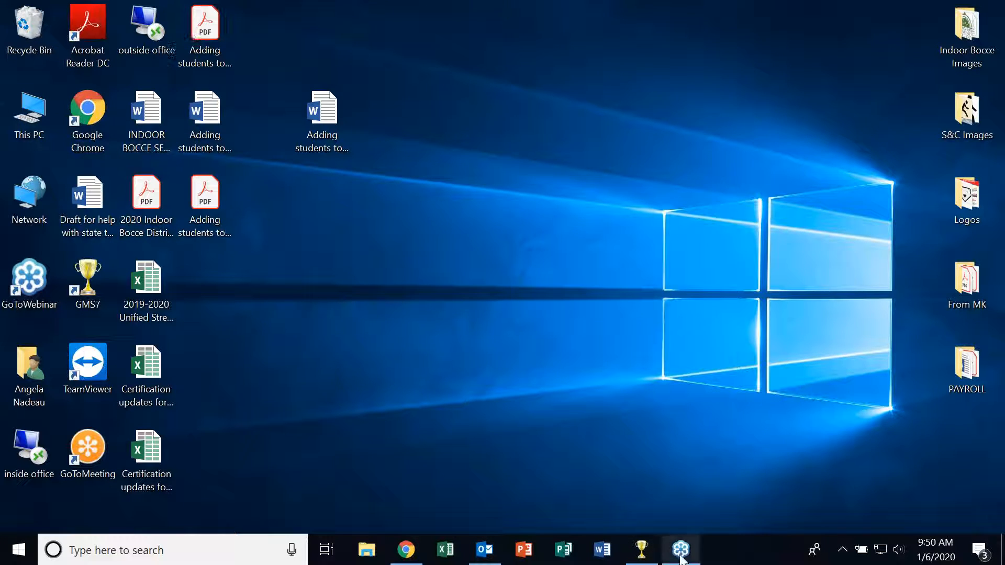